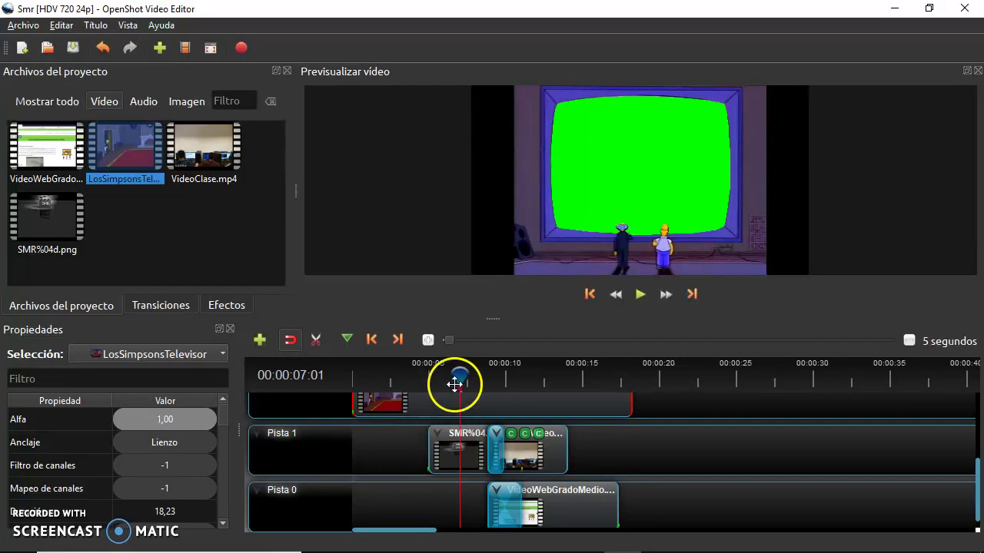
Step: Apply the Insercion de imagen effect to the LosSimpsonsTelevisor.mp4 clip on Pista 2, with the playhead at about 10 seconds
{"action": "left_click_drag", "start_coordinate": [459, 374], "coordinate": [515, 384]}
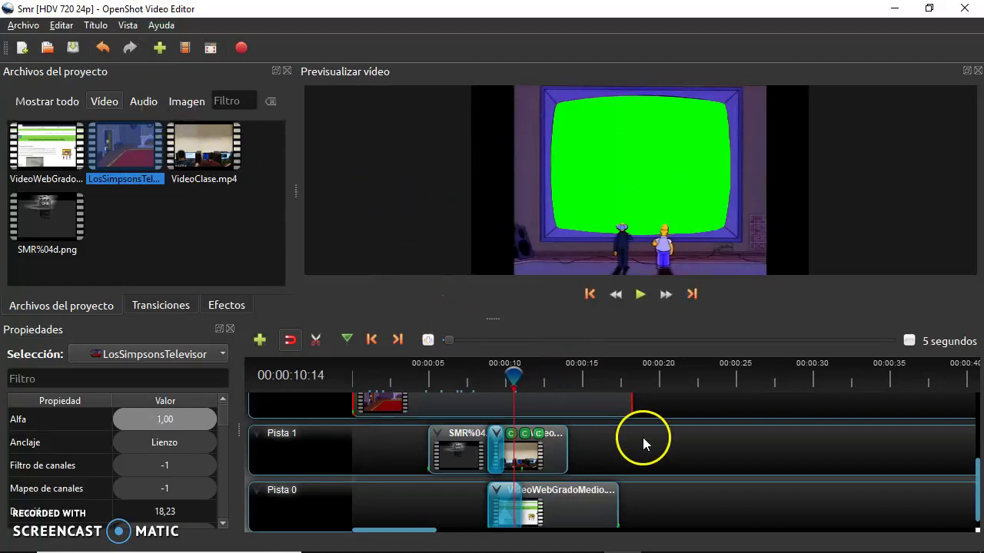
{"action": "scroll", "coordinate": [643, 439], "scroll_direction": "up", "scroll_amount": 1}
{"action": "left_click", "coordinate": [162, 306]}
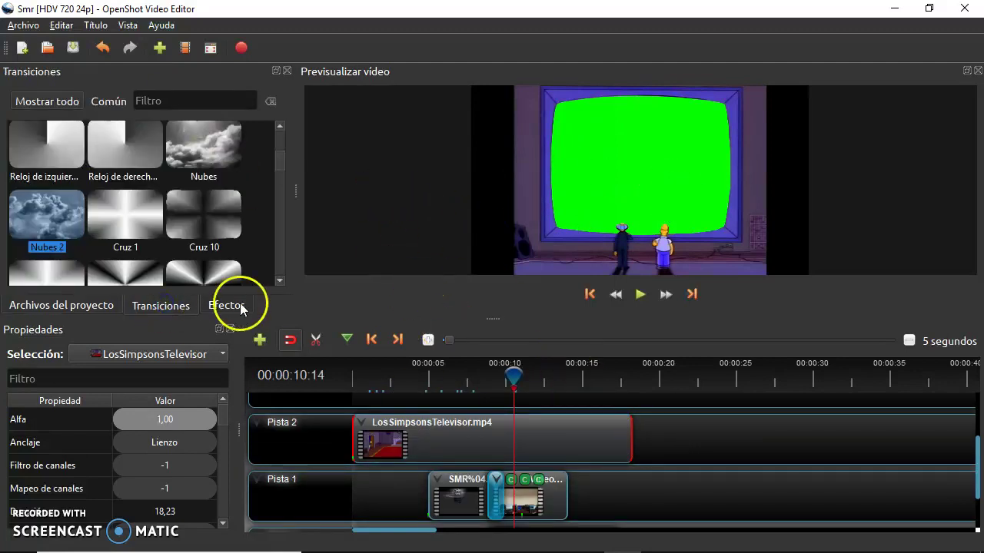
{"action": "left_click", "coordinate": [227, 306]}
{"action": "left_click_drag", "start_coordinate": [202, 144], "coordinate": [408, 433]}
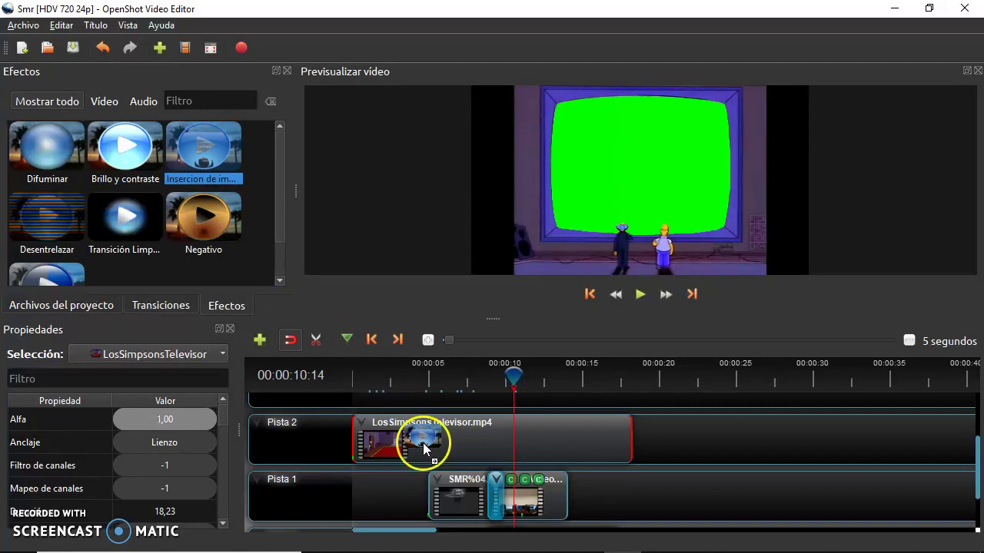
{"action": "left_click_drag", "start_coordinate": [456, 440], "coordinate": [418, 446]}
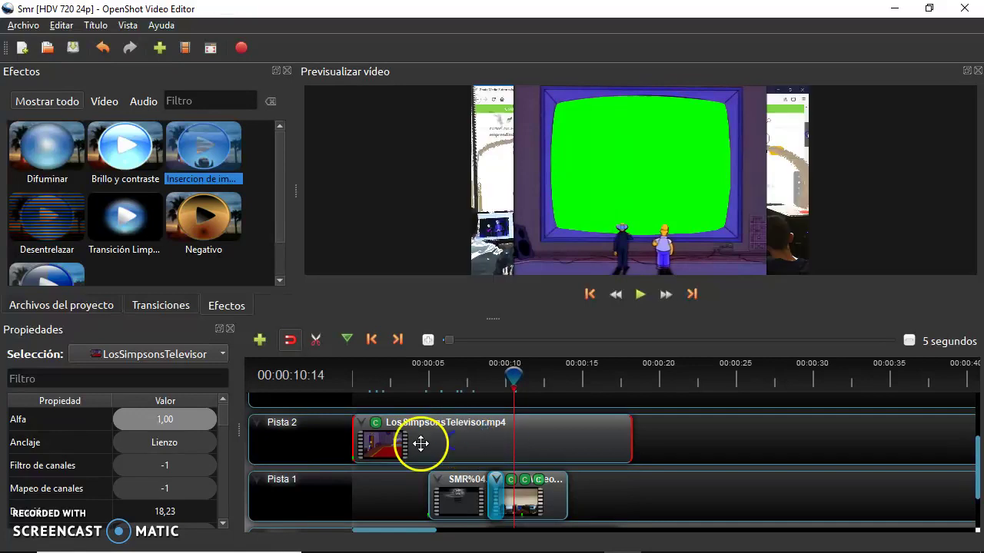
Step: Set the effect's Color Clave to the green sampled from the television screen in the preview, #05fc00
{"action": "left_click", "coordinate": [375, 424]}
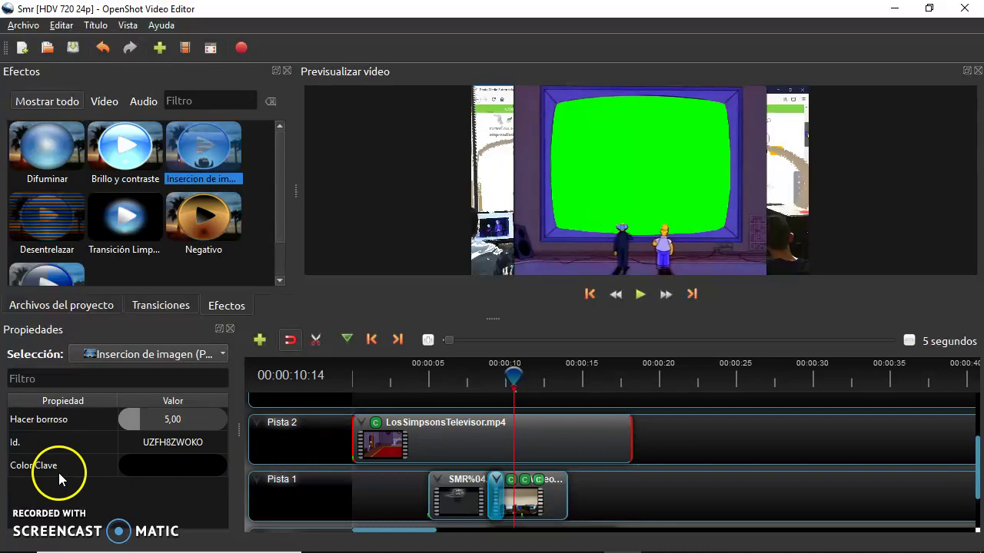
{"action": "double_click", "coordinate": [172, 465]}
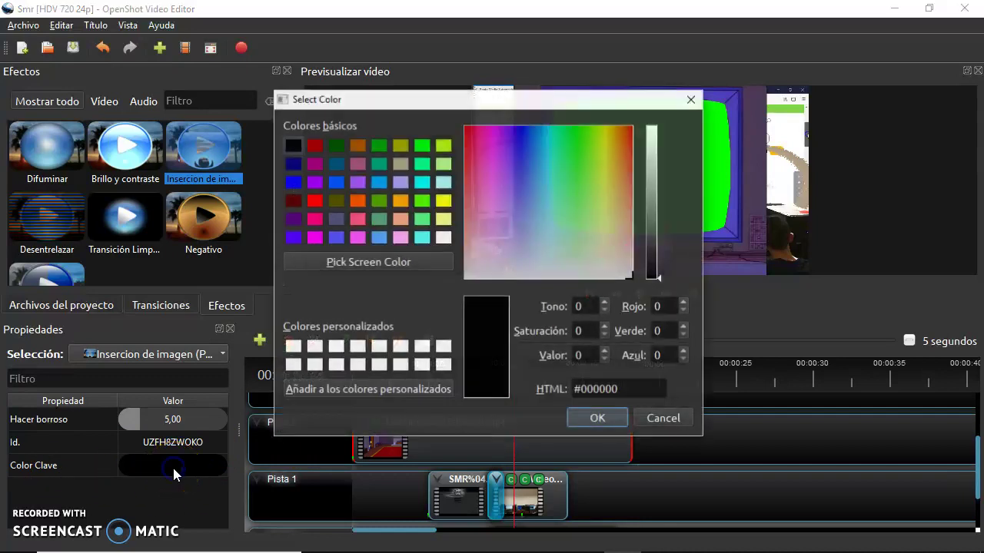
{"action": "left_click", "coordinate": [396, 266]}
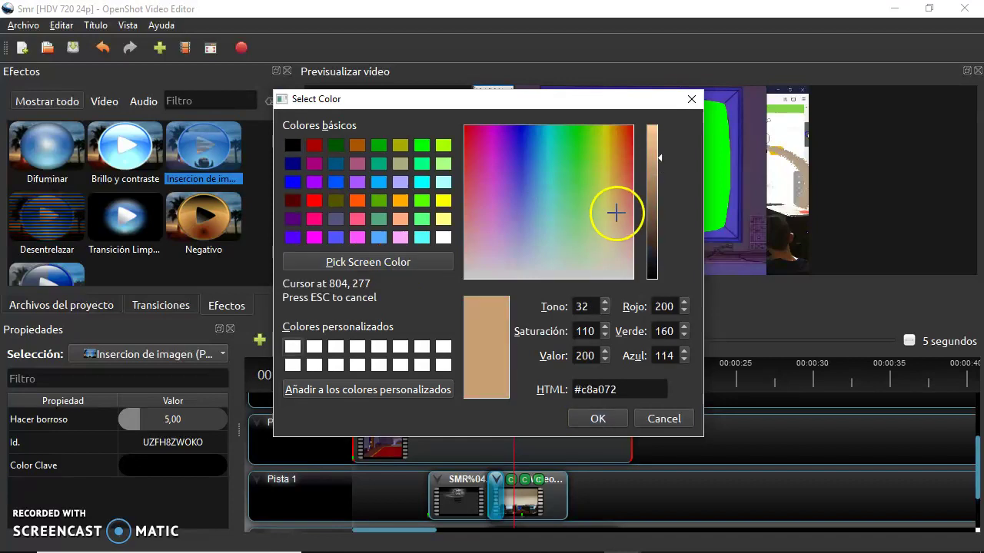
{"action": "left_click", "coordinate": [717, 160]}
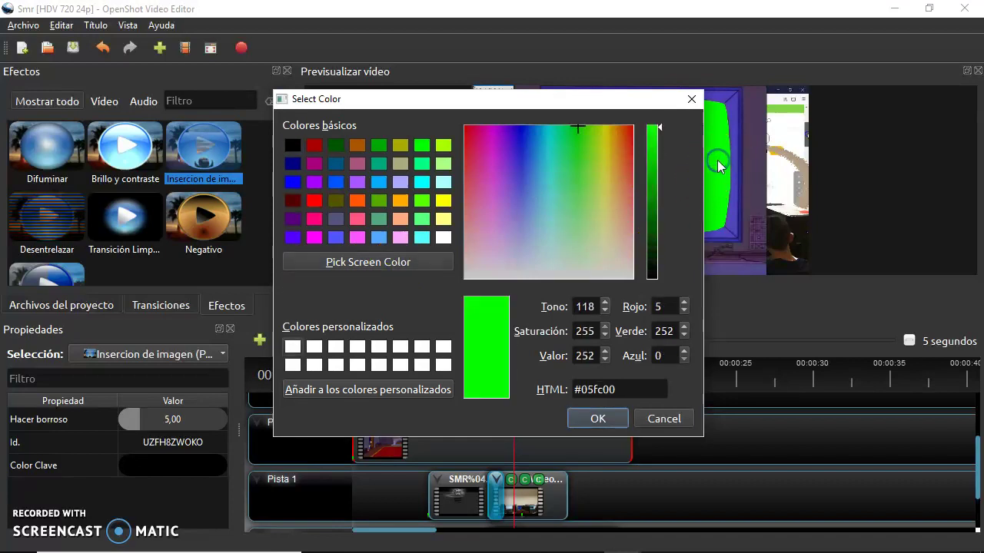
{"action": "left_click", "coordinate": [597, 419]}
{"action": "left_click", "coordinate": [597, 418]}
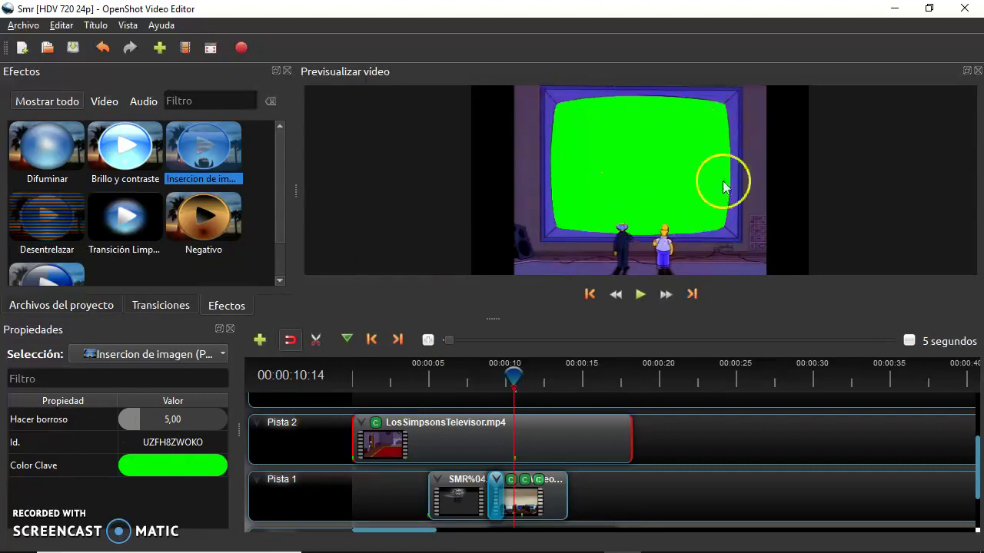
Step: Set the Hacer borroso value of the LosSimpsonsTelevisor clip's effect to 150
{"action": "left_click", "coordinate": [150, 420]}
{"action": "right_click", "coordinate": [148, 421]}
{"action": "left_click", "coordinate": [148, 421]}
{"action": "double_click", "coordinate": [150, 420]}
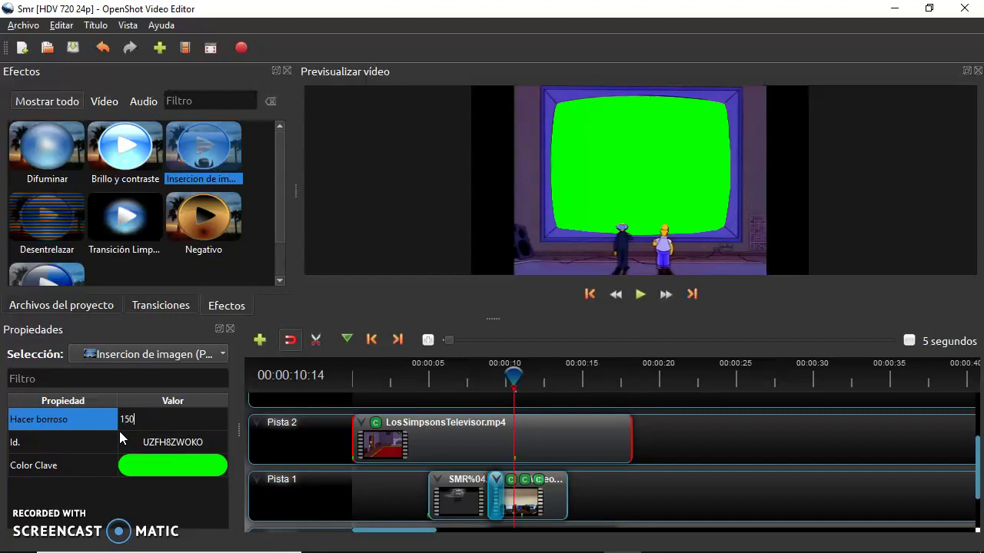
{"action": "key", "text": "Return"}
{"action": "left_click_drag", "start_coordinate": [604, 259], "coordinate": [617, 223]}
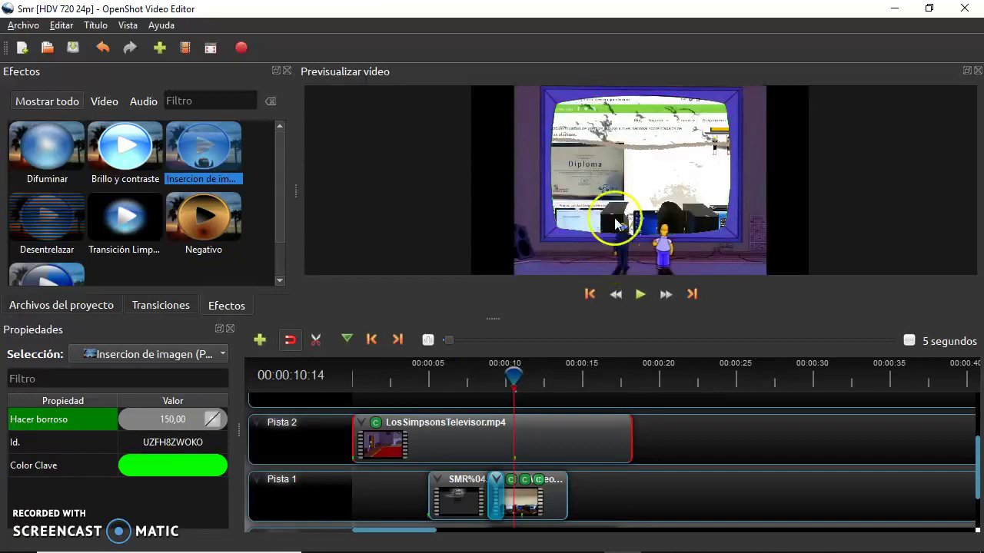
Step: Raise the Hacer borroso value of the LosSimpsonsTelevisor clip's effect to 200
{"action": "double_click", "coordinate": [185, 421]}
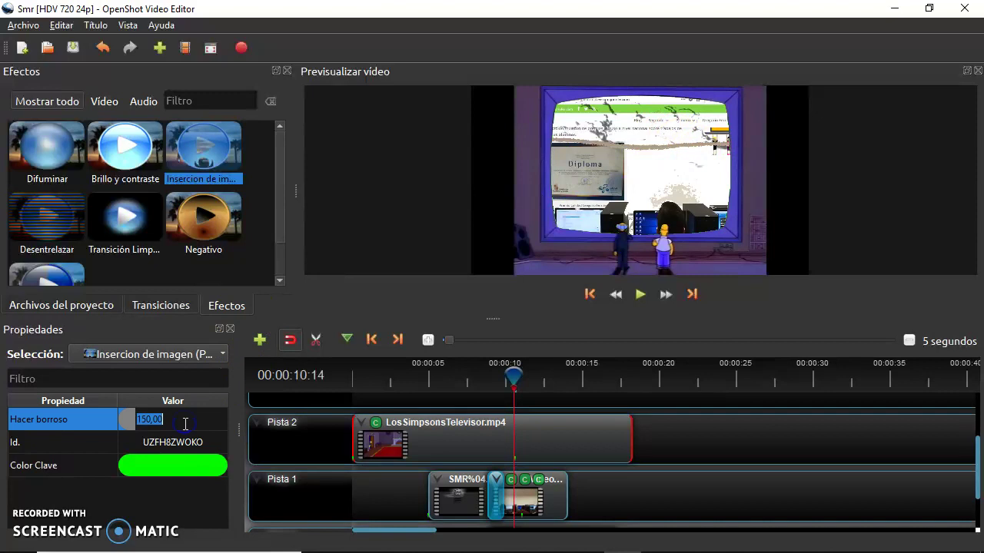
{"action": "type", "text": "200"}
{"action": "key", "text": "Return"}
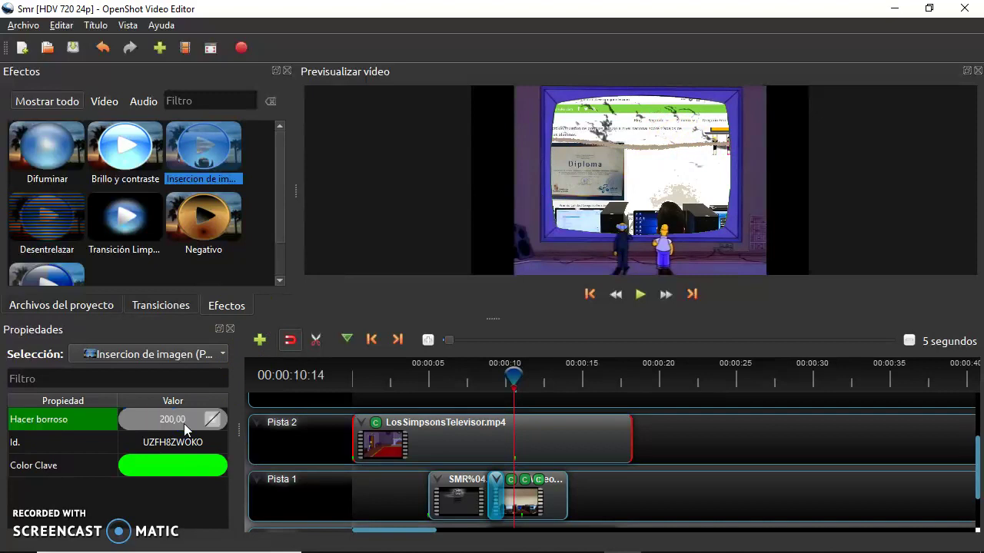
Step: Raise the Hacer borroso value of the LosSimpsonsTelevisor clip's effect to 230
{"action": "double_click", "coordinate": [177, 427]}
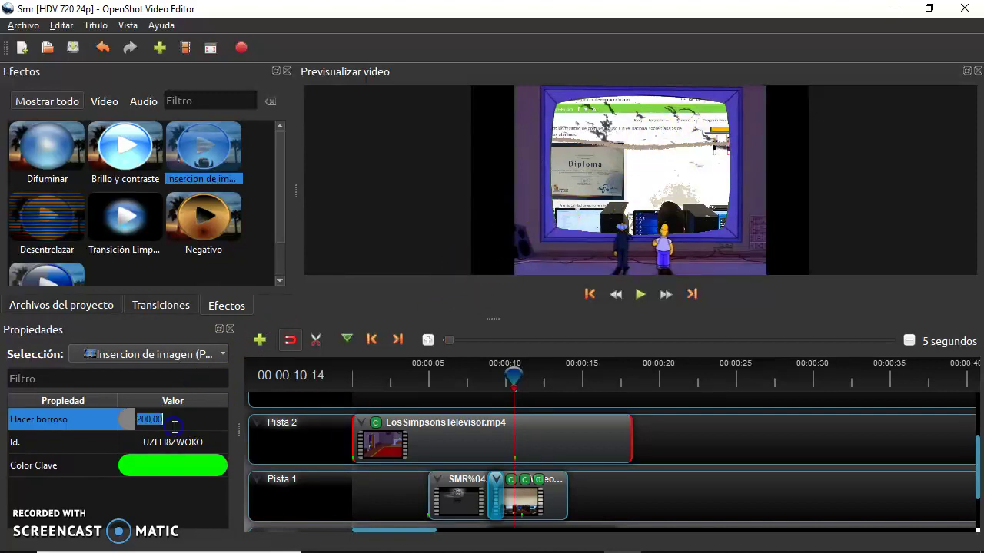
{"action": "type", "text": "23."}
{"action": "type", "text": "0"}
{"action": "key", "text": "Return"}
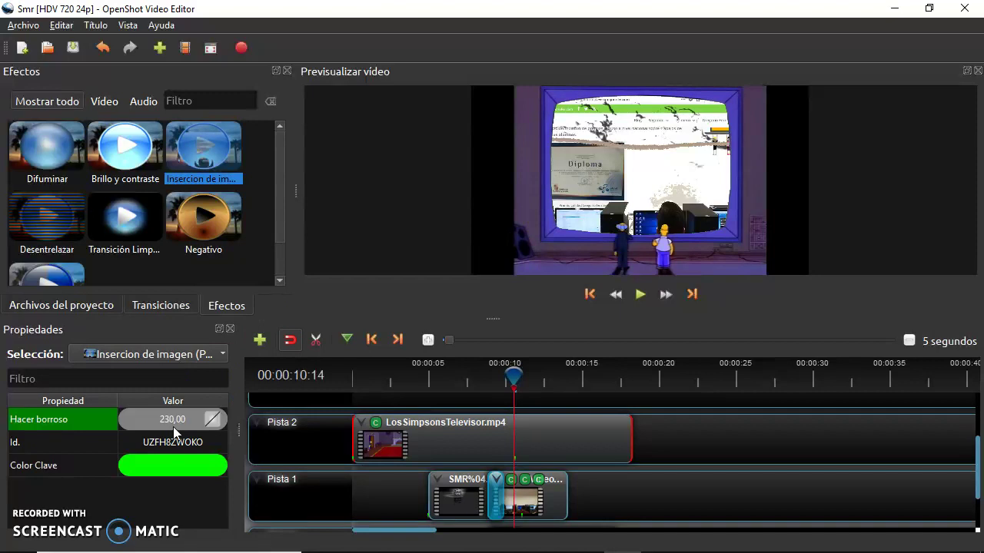
{"action": "double_click", "coordinate": [173, 427]}
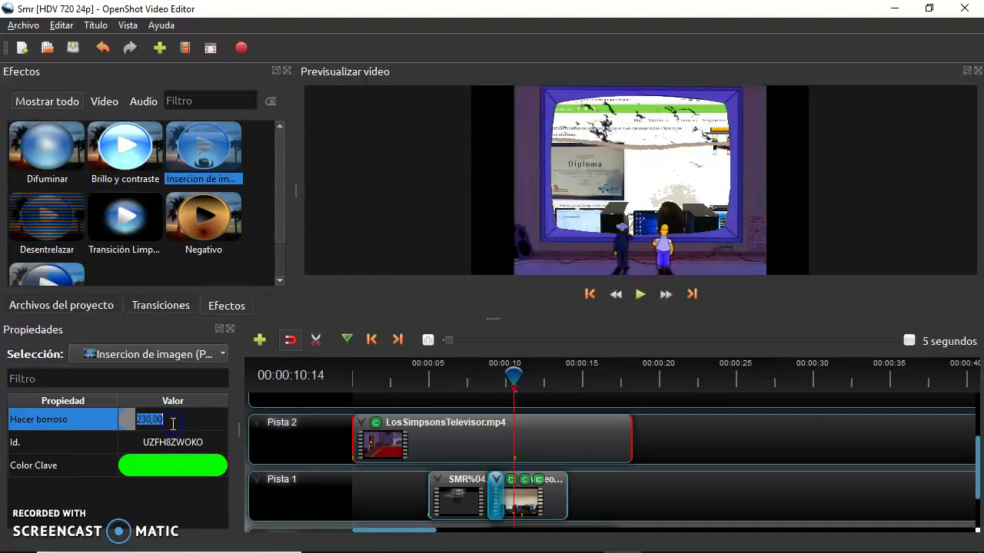
{"action": "left_click", "coordinate": [178, 413]}
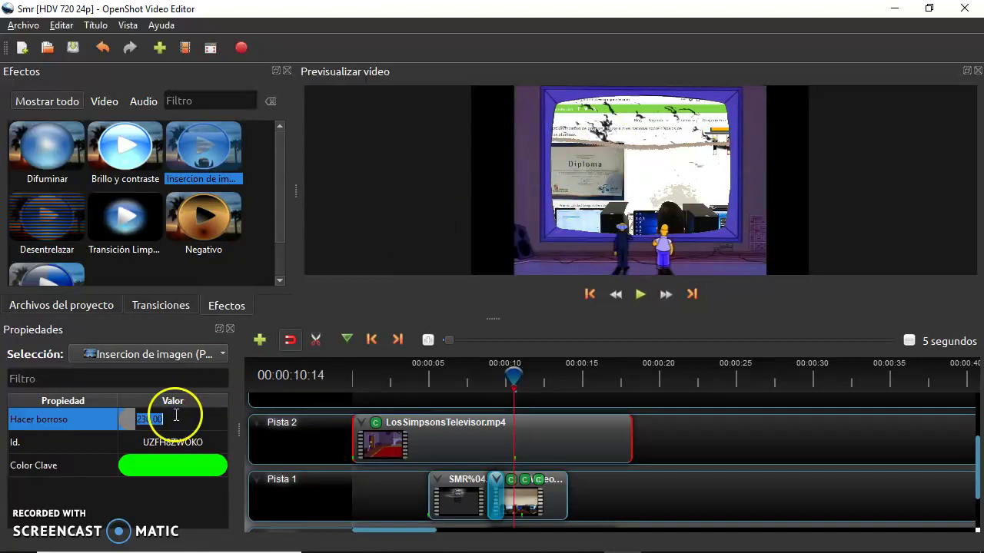
{"action": "key", "text": "Return"}
Step: Preview the keyed television composite by scrubbing around 5 seconds, playing from the timeline's start and checking about 11 seconds
{"action": "left_click_drag", "start_coordinate": [512, 376], "coordinate": [438, 375]}
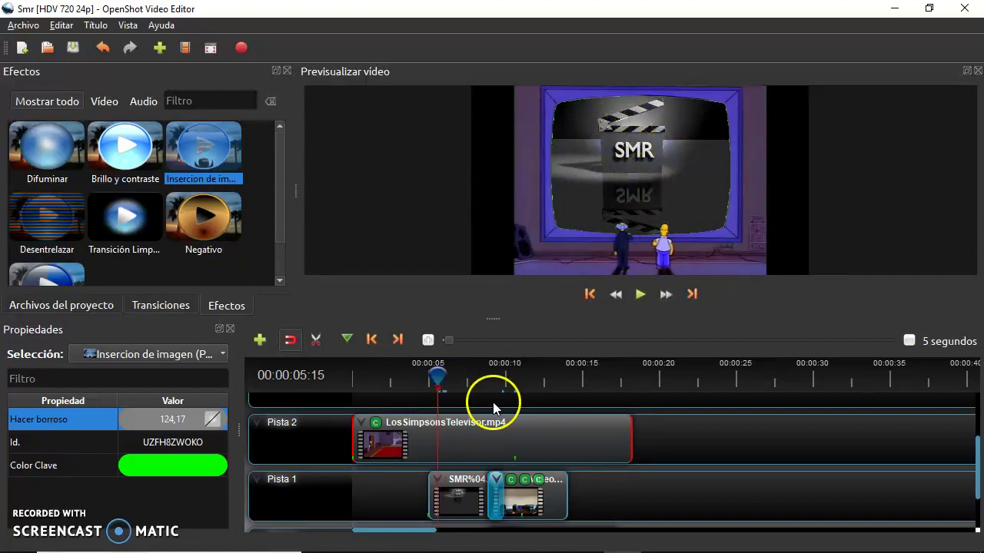
{"action": "mouse_move", "coordinate": [437, 375]}
{"action": "left_mouse_down"}
{"action": "mouse_move", "coordinate": [406, 376]}
{"action": "mouse_move", "coordinate": [428, 374]}
{"action": "left_mouse_up"}
{"action": "left_click", "coordinate": [453, 468]}
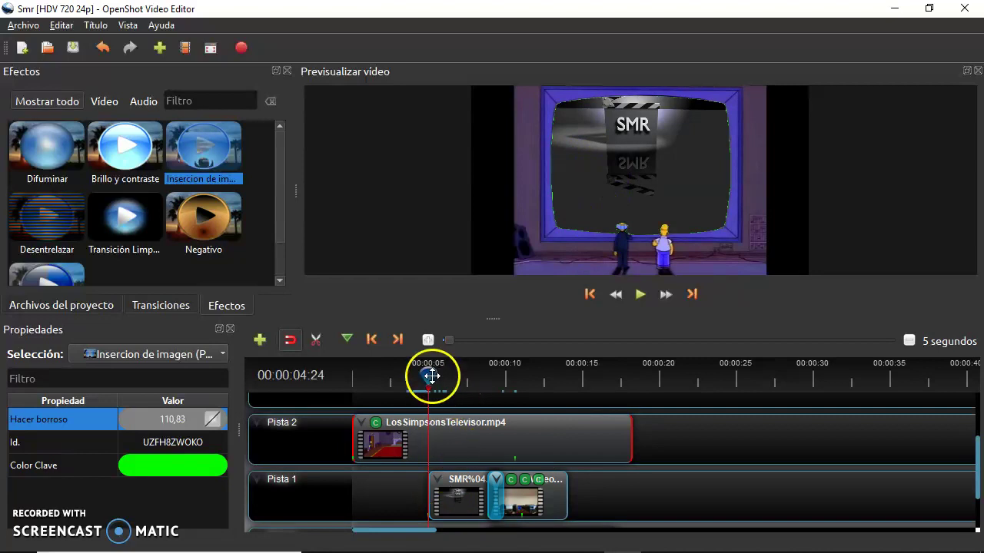
{"action": "left_click_drag", "start_coordinate": [430, 374], "coordinate": [353, 377]}
{"action": "left_click", "coordinate": [640, 296]}
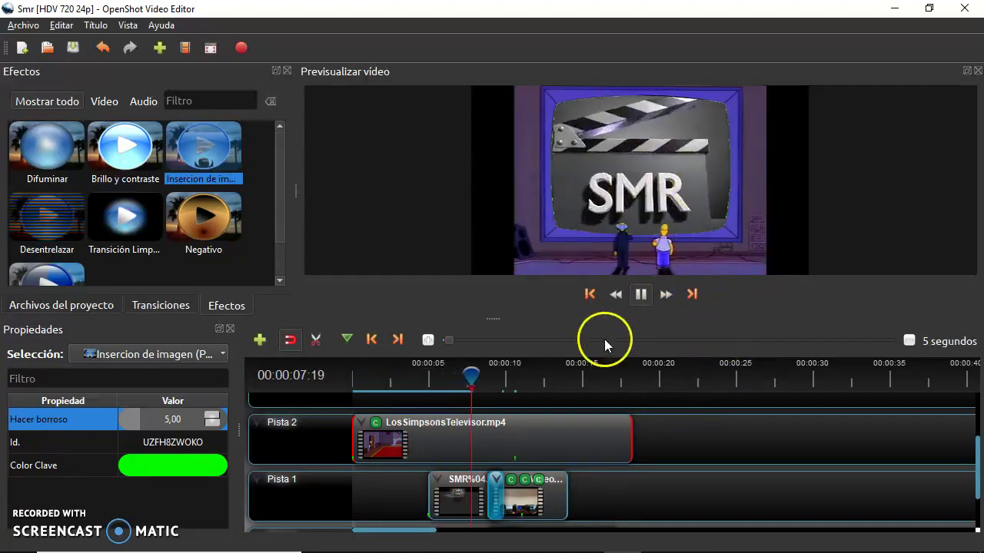
{"action": "left_click", "coordinate": [643, 296]}
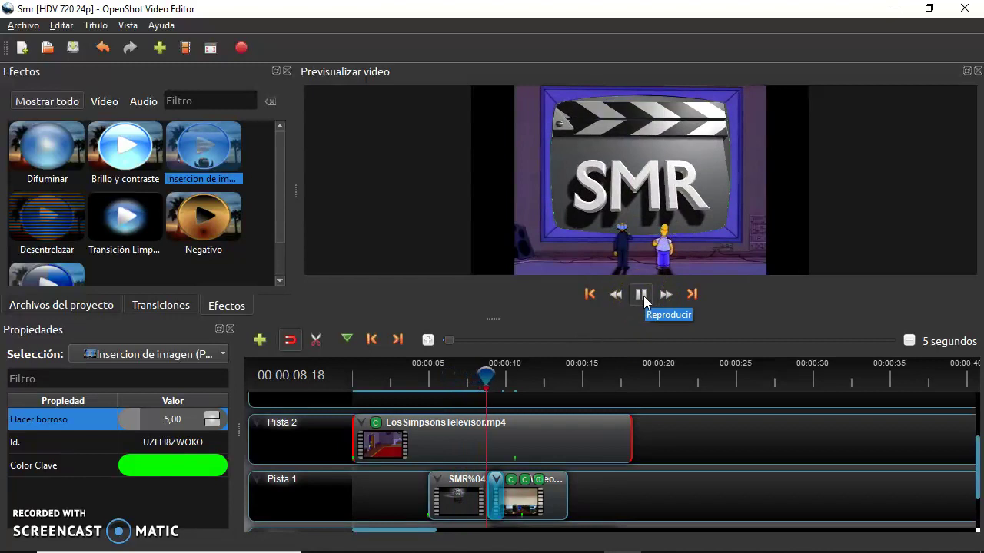
{"action": "left_click", "coordinate": [641, 295]}
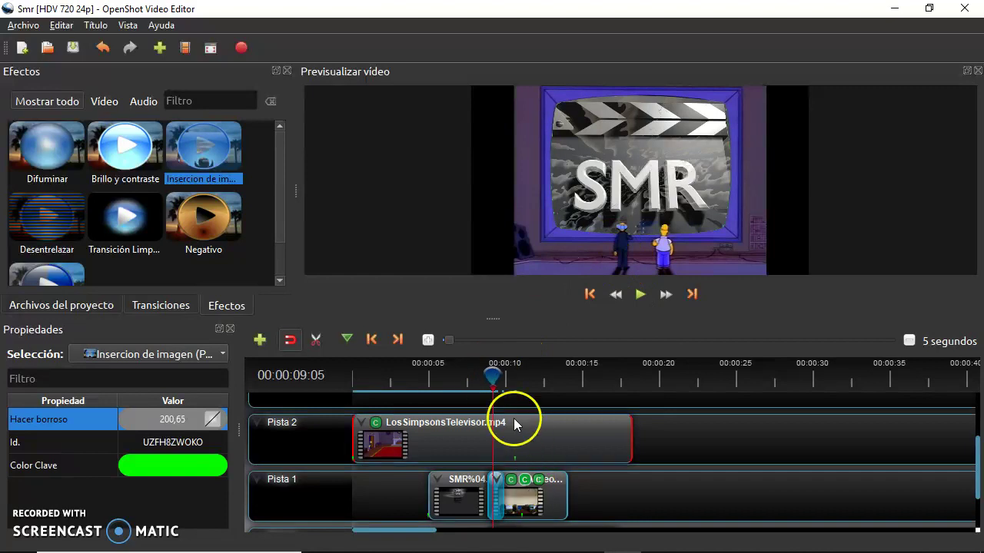
{"action": "left_click_drag", "start_coordinate": [492, 376], "coordinate": [530, 389]}
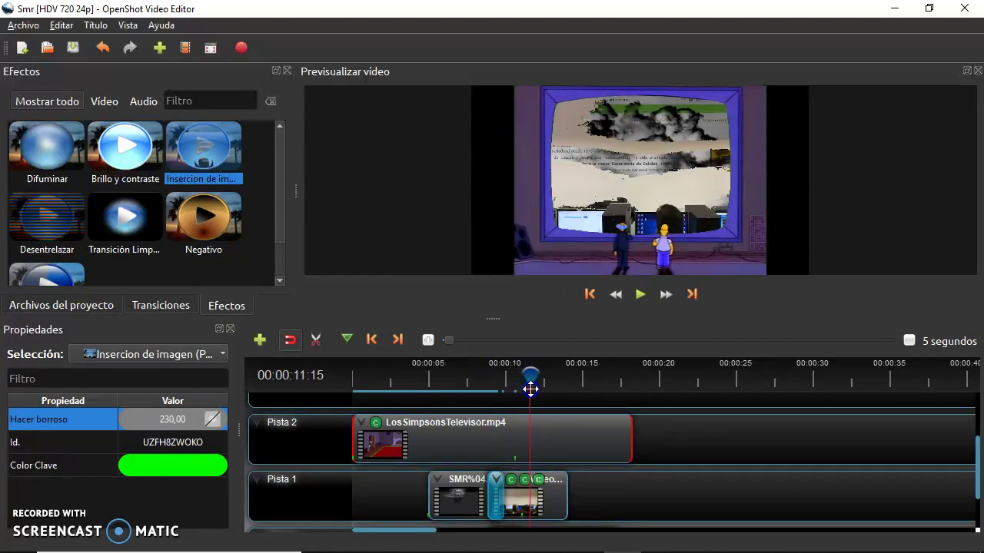
Step: Add another copy of VideoClase.mp4 to Pista 1 at about 21 seconds and place the playhead over it
{"action": "left_click", "coordinate": [560, 503]}
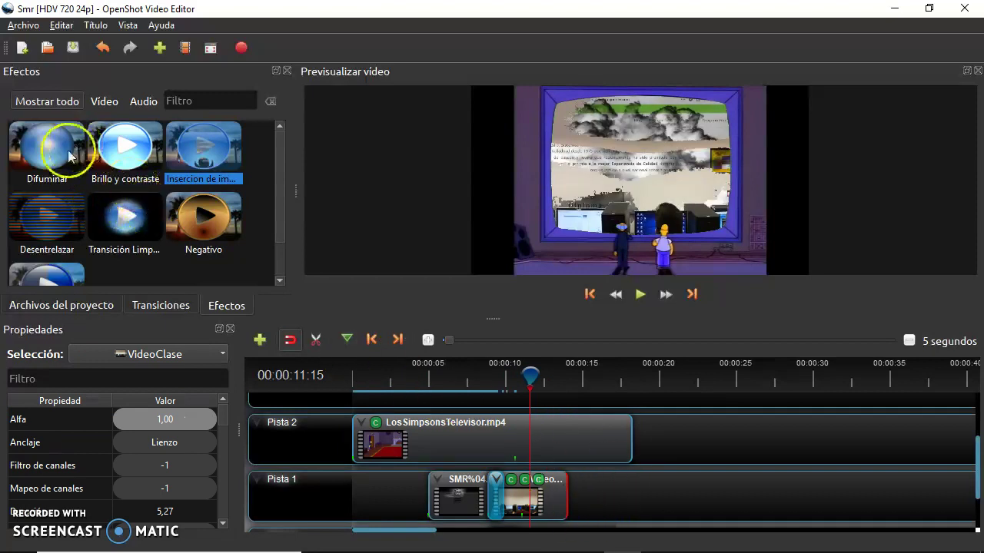
{"action": "left_click", "coordinate": [48, 306]}
{"action": "left_click_drag", "start_coordinate": [189, 165], "coordinate": [698, 374]}
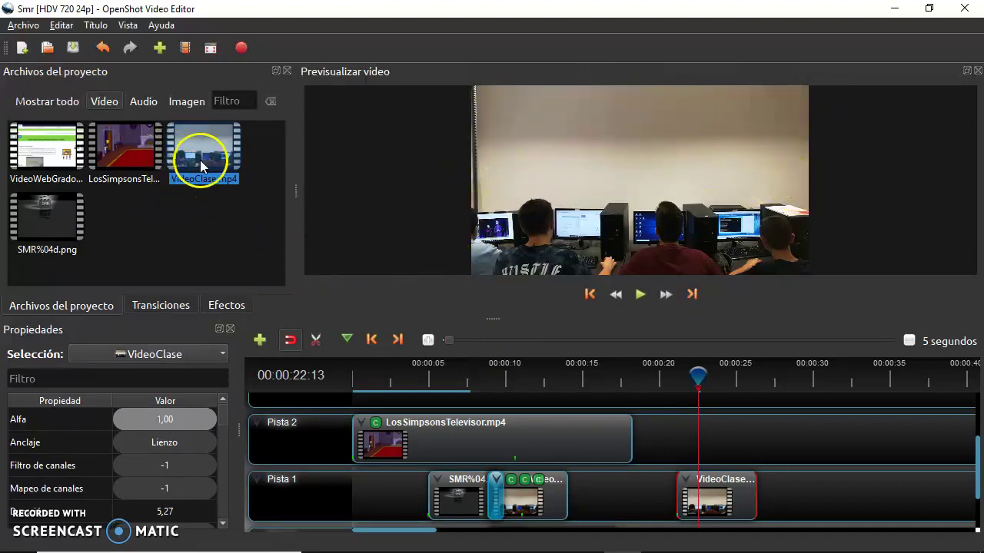
Step: Apply the Insercion de imagen effect to the newly added VideoClase clip on Pista 1
{"action": "left_click", "coordinate": [162, 305]}
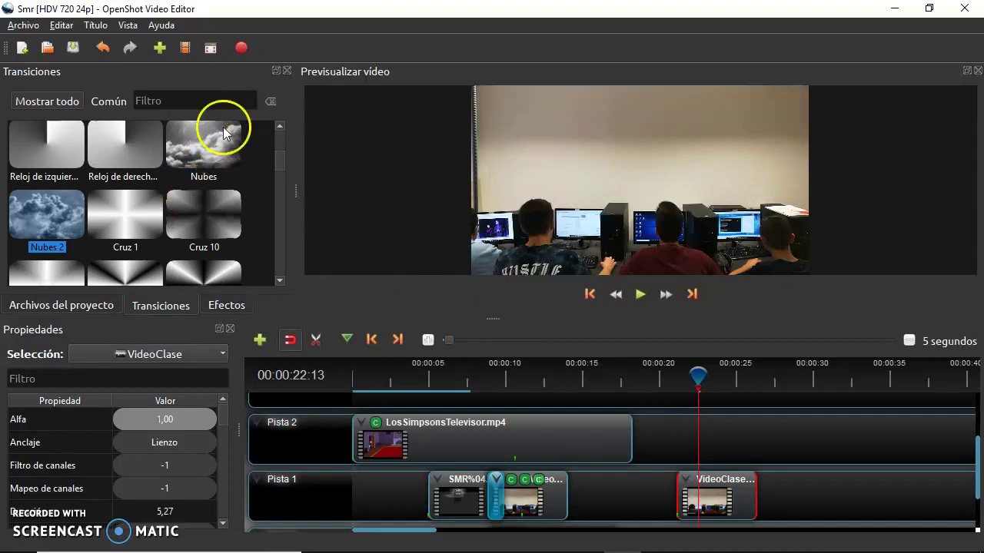
{"action": "left_click", "coordinate": [231, 306]}
{"action": "left_click_drag", "start_coordinate": [209, 143], "coordinate": [719, 496]}
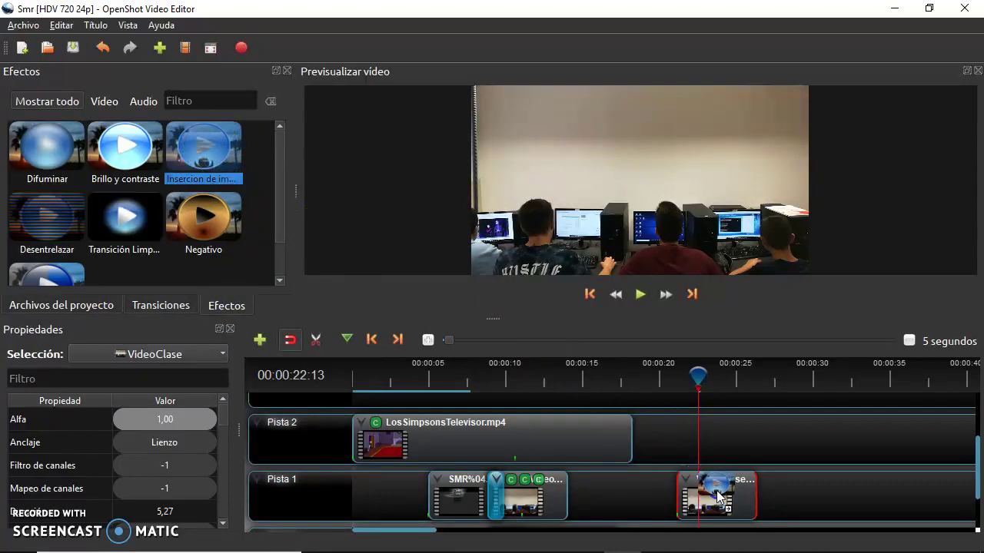
{"action": "left_click_drag", "start_coordinate": [718, 495], "coordinate": [716, 494]}
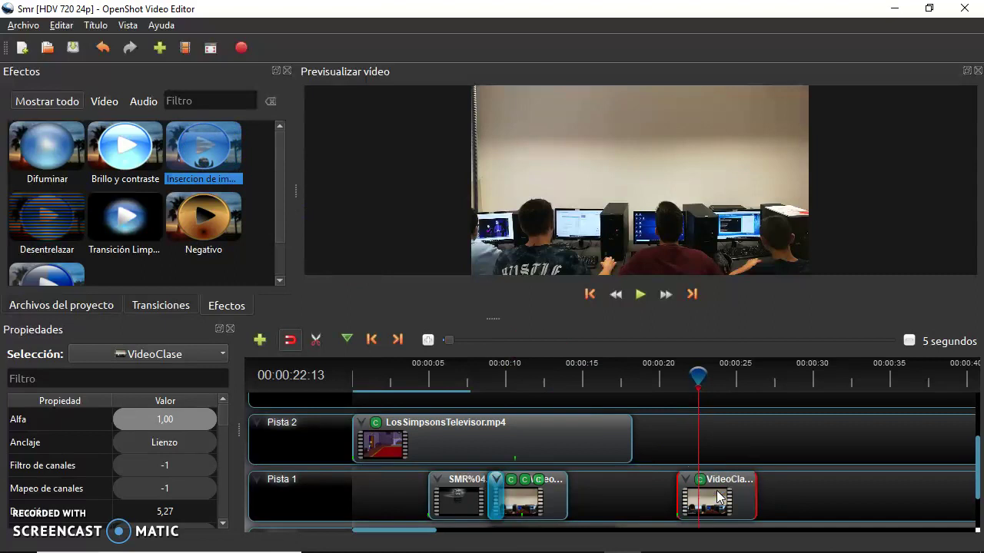
Step: Set the new effect's Color Clave to the beige sampled from the classroom wall in the preview
{"action": "left_click", "coordinate": [702, 486]}
{"action": "double_click", "coordinate": [160, 466]}
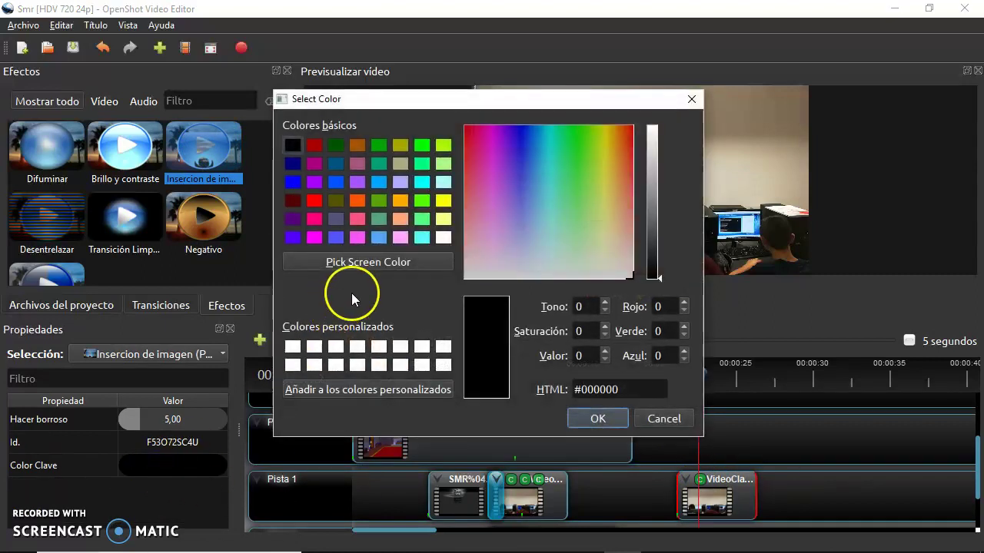
{"action": "left_click", "coordinate": [363, 265]}
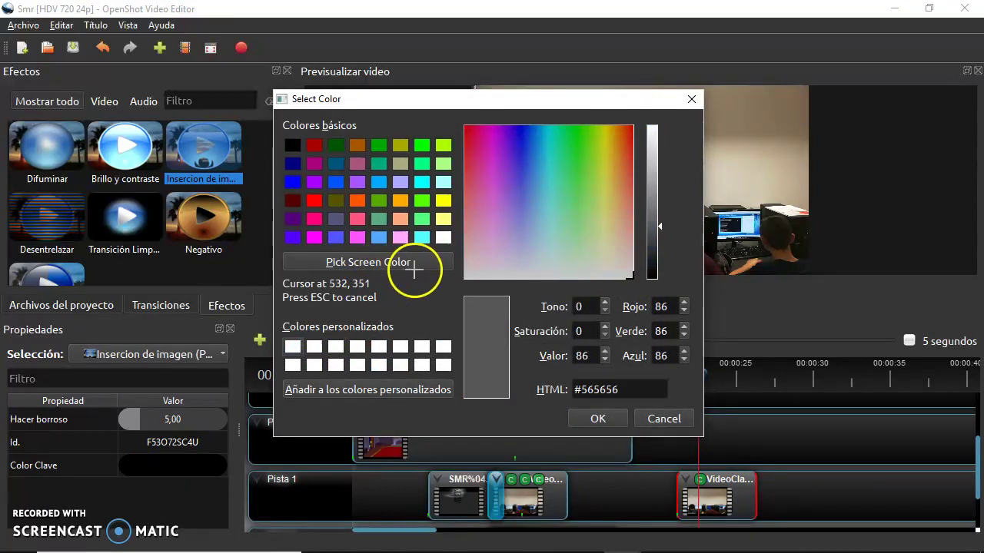
{"action": "left_click", "coordinate": [749, 163]}
{"action": "left_click", "coordinate": [594, 418]}
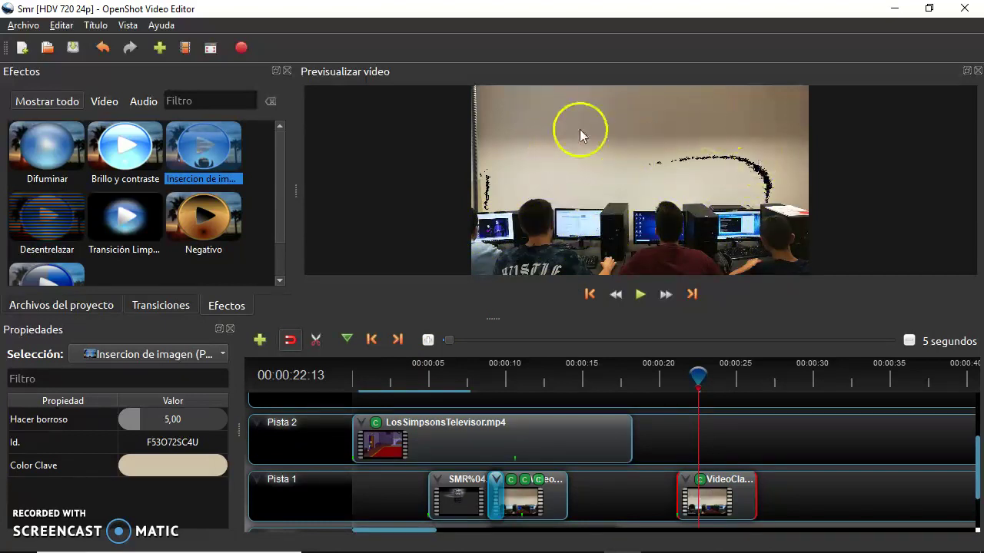
Step: Try a Hacer borroso value of 1200 for the VideoClase clip's effect, and set it to 100
{"action": "double_click", "coordinate": [177, 421]}
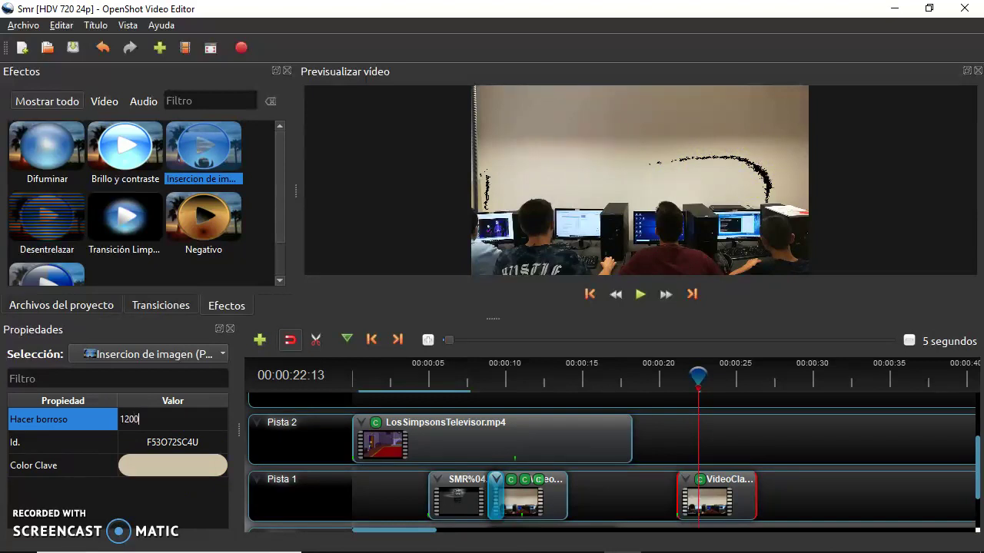
{"action": "key", "text": "Return"}
{"action": "double_click", "coordinate": [180, 419]}
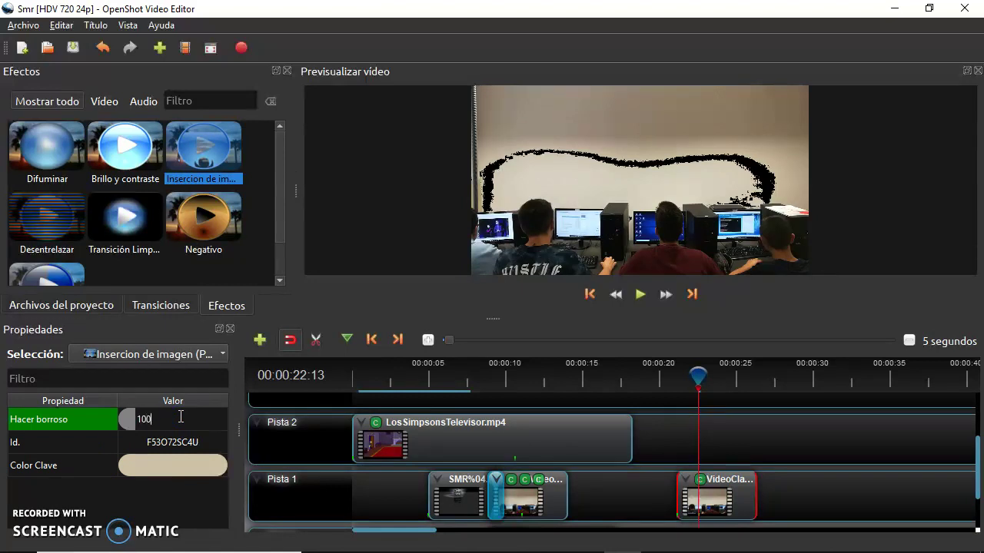
{"action": "type", "text": "100"}
{"action": "key", "text": "Return"}
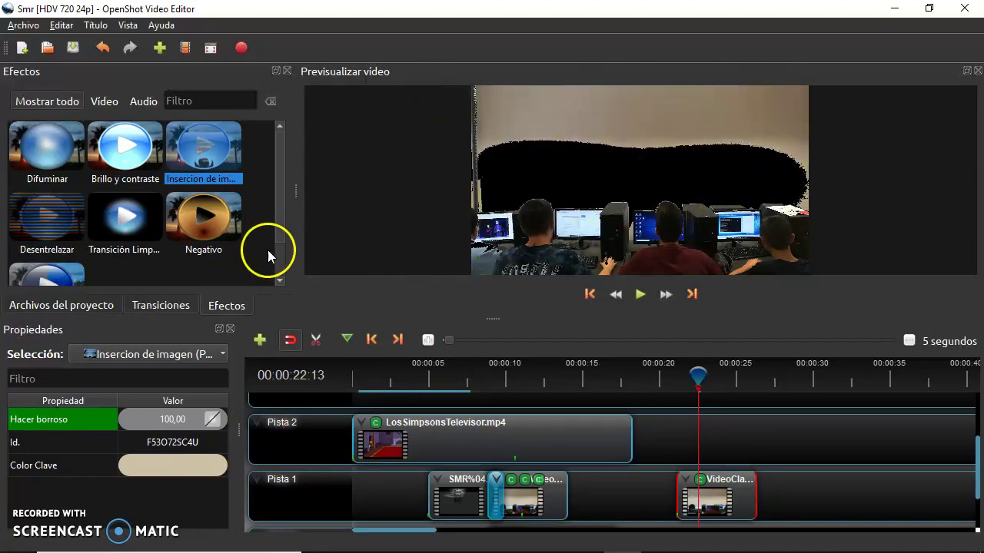
Step: Add a second Insercion de imagen effect to the separate VideoClase clip on Pista 1
{"action": "left_click_drag", "start_coordinate": [204, 150], "coordinate": [720, 500]}
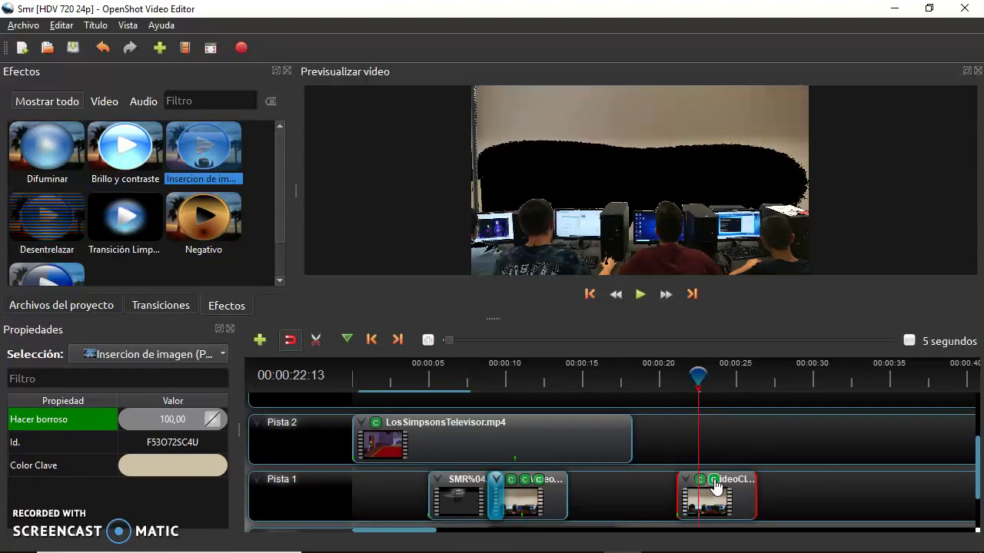
Step: Set the second Insercion de imagen effect's Color Clave to the darker brown #86735c sampled from the classroom wall in the preview
{"action": "left_click", "coordinate": [538, 479]}
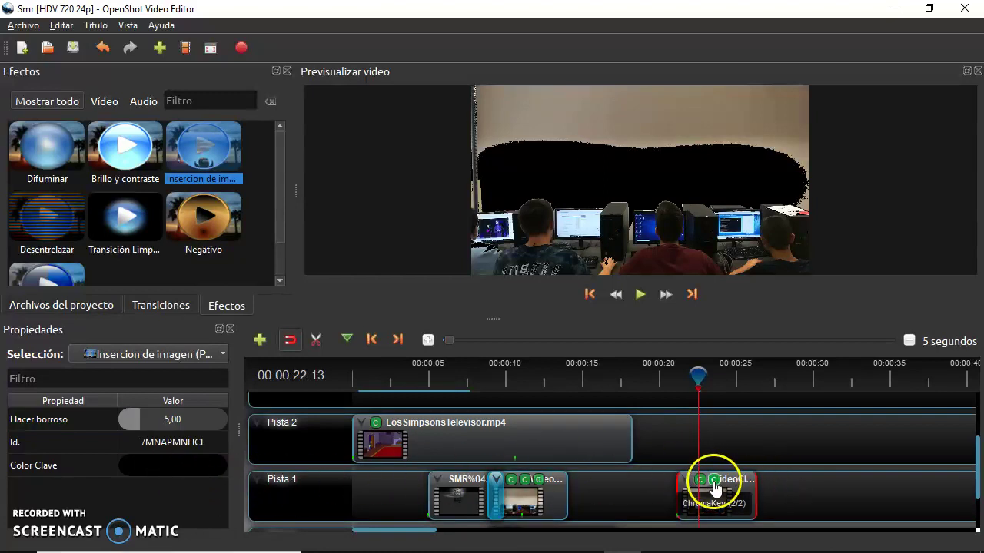
{"action": "double_click", "coordinate": [173, 461]}
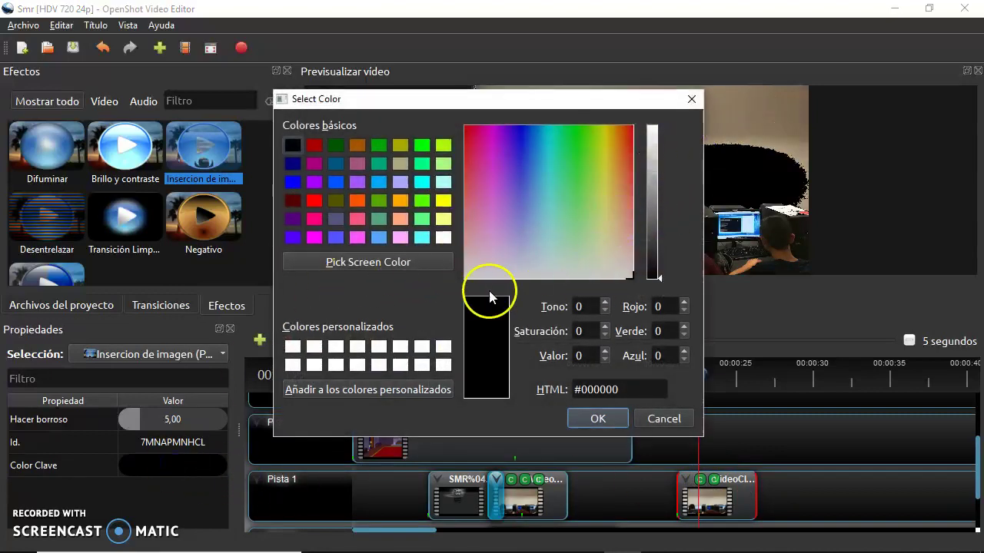
{"action": "left_click", "coordinate": [391, 263]}
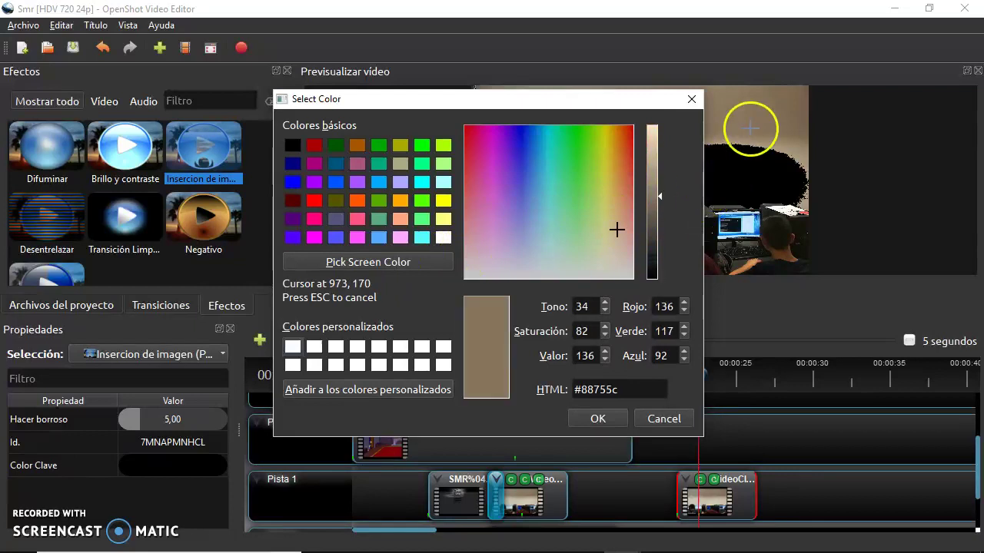
{"action": "left_click", "coordinate": [753, 111]}
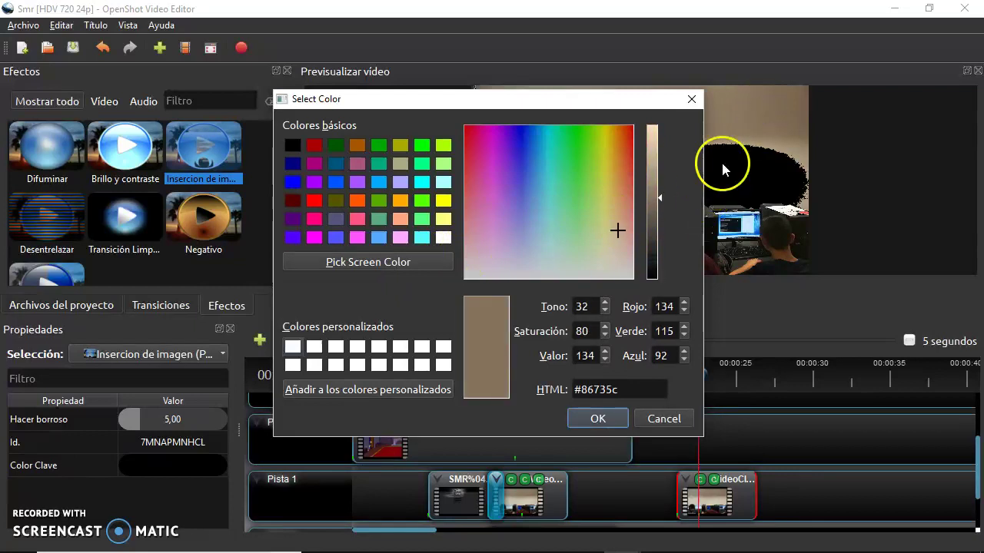
{"action": "left_click", "coordinate": [599, 419]}
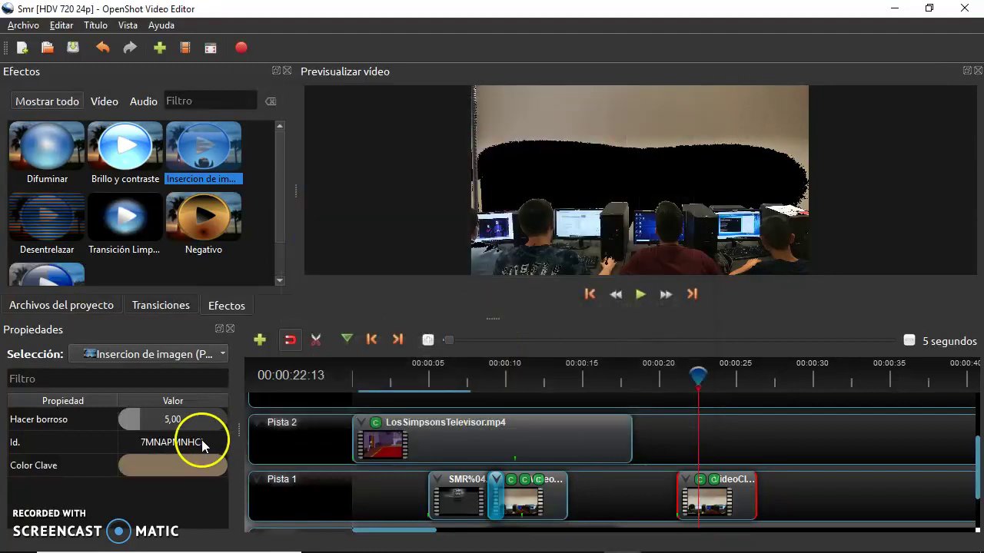
Step: Try Hacer borroso values of 100 and 120 for the VideoClase clip's second effect, and set it to 140
{"action": "double_click", "coordinate": [194, 420]}
{"action": "type", "text": "100"}
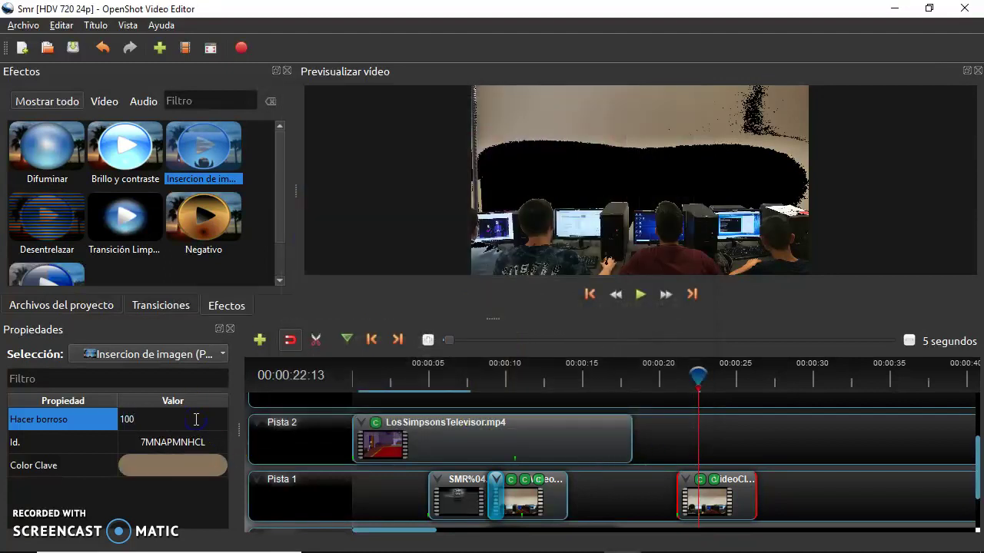
{"action": "key", "text": "Return"}
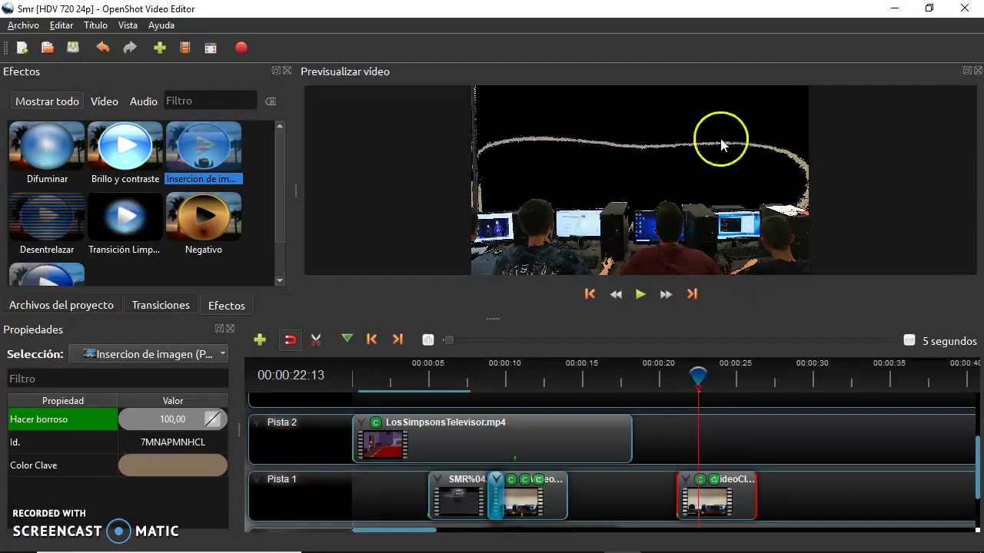
{"action": "left_click", "coordinate": [178, 415]}
{"action": "double_click", "coordinate": [177, 415]}
{"action": "type", "text": "120"}
{"action": "key", "text": "Return"}
{"action": "left_click", "coordinate": [160, 407]}
{"action": "double_click", "coordinate": [162, 415]}
{"action": "type", "text": "140"}
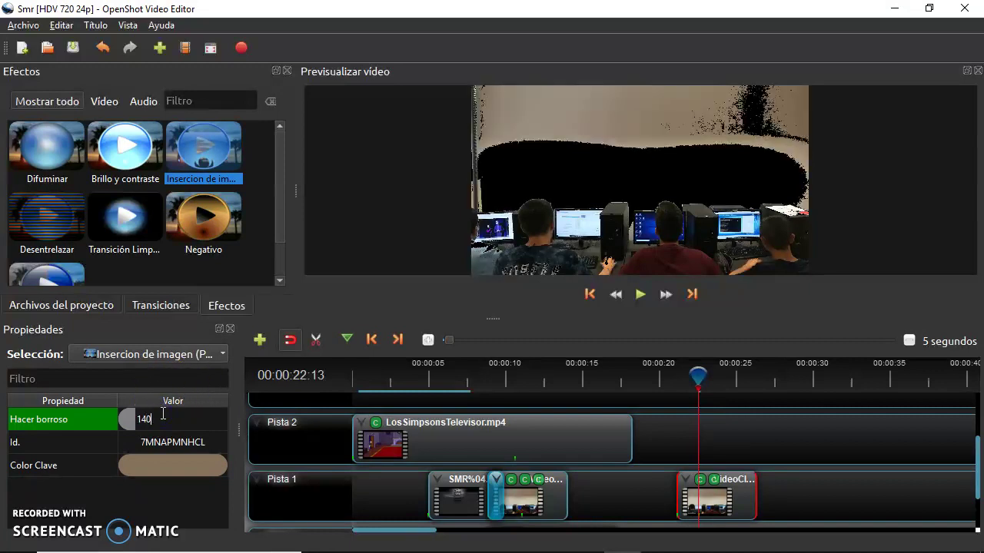
{"action": "key", "text": "Return"}
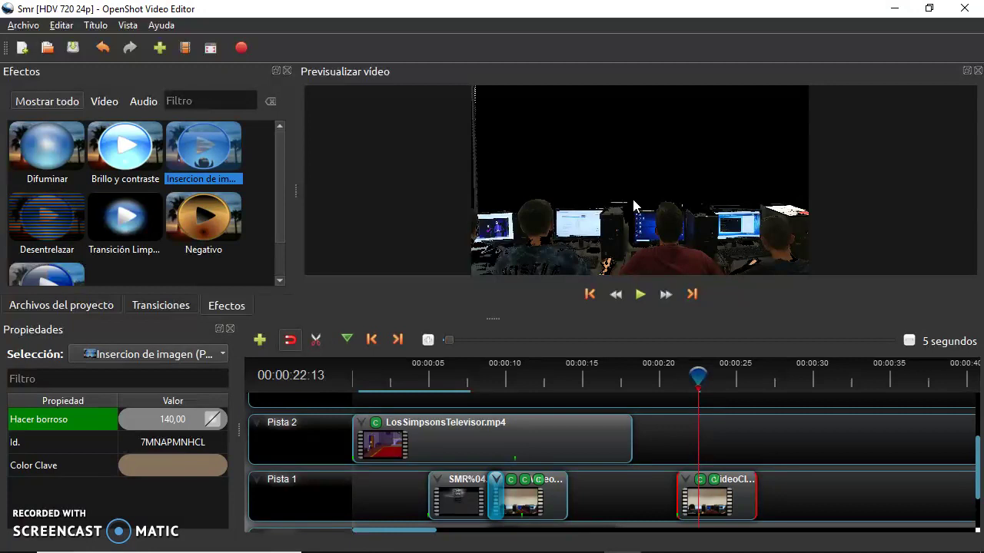
Step: Delete the separate VideoClase clip from Pista 1
{"action": "left_click", "coordinate": [740, 487]}
{"action": "key", "text": "Delete"}
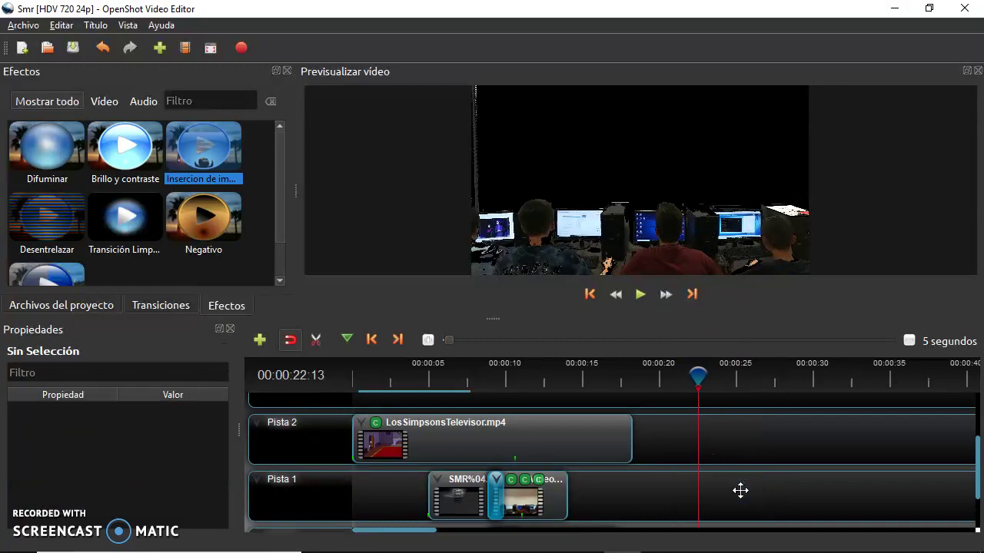